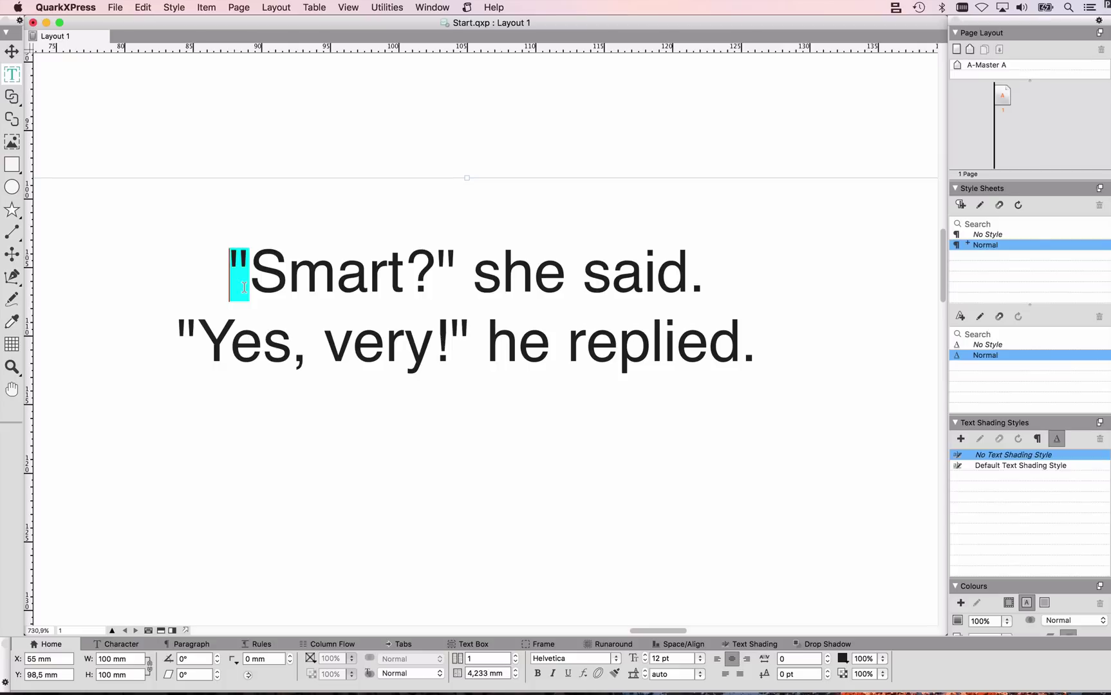
Replace the straight quotes around Smart? with a curly “ opening and ” closing quote
{"action": "key", "text": "shift"}
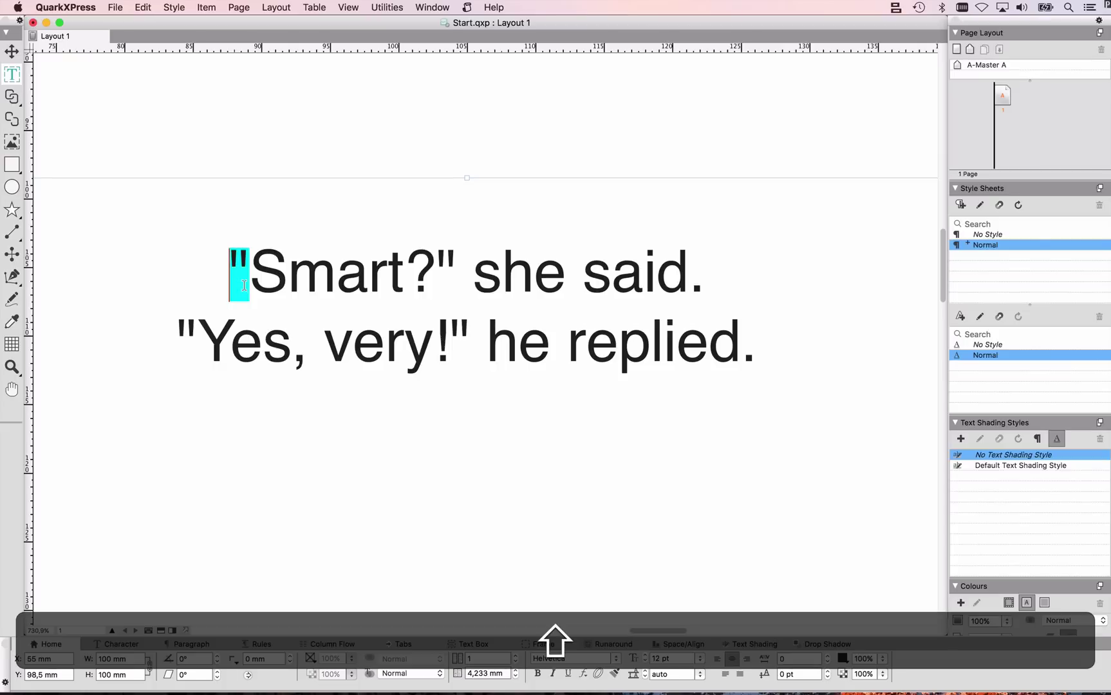
{"action": "type", "text": "\""}
{"action": "key", "text": "shift"}
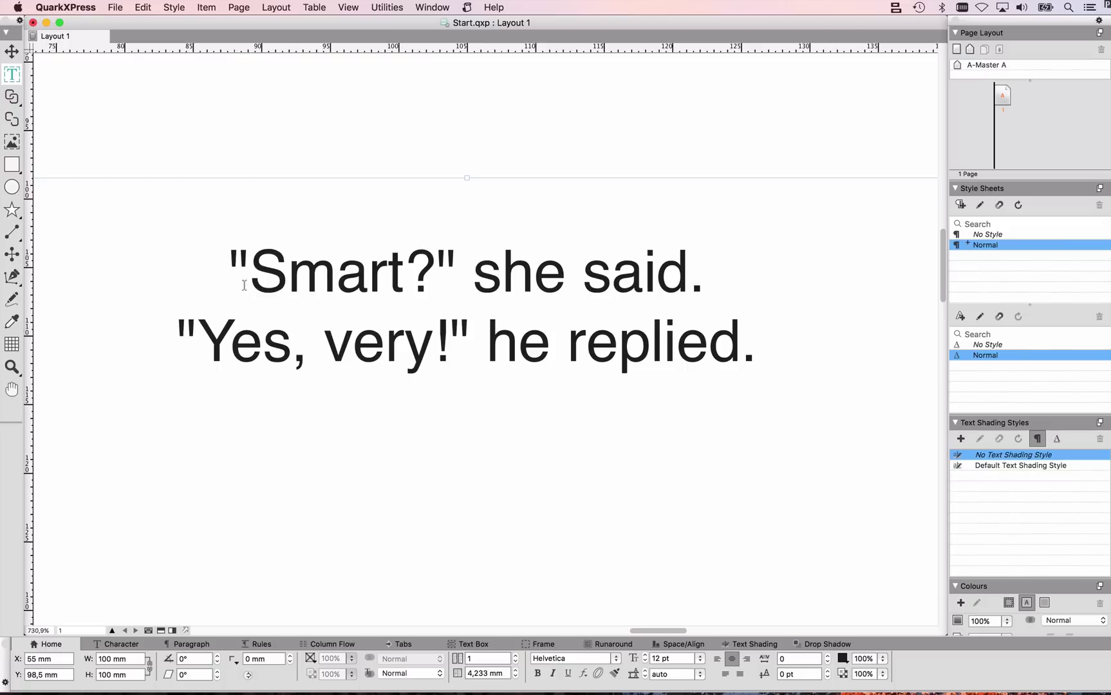
{"action": "double_click", "coordinate": [236, 282]}
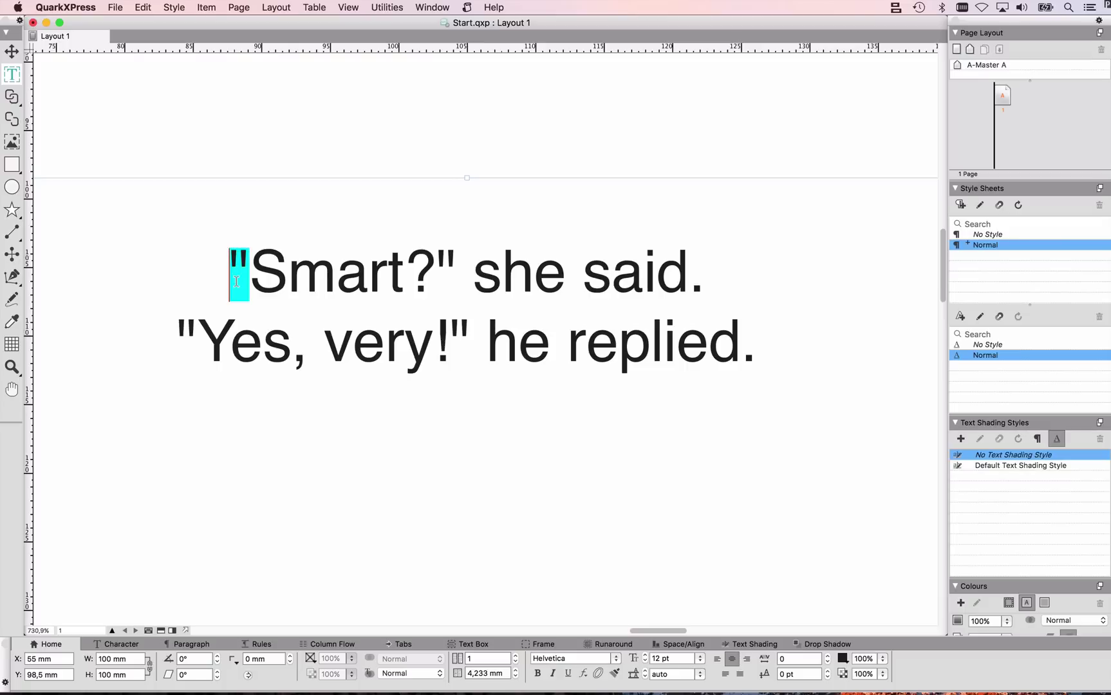
{"action": "type", "text": "“"}
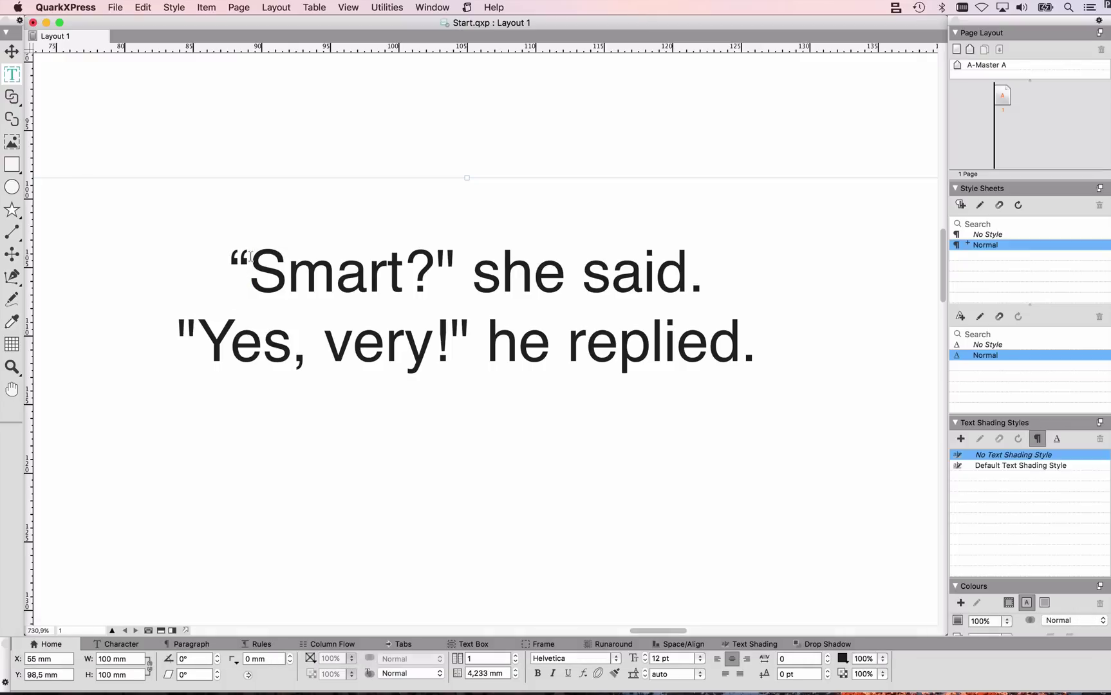
{"action": "left_click_drag", "start_coordinate": [454, 274], "coordinate": [438, 274]}
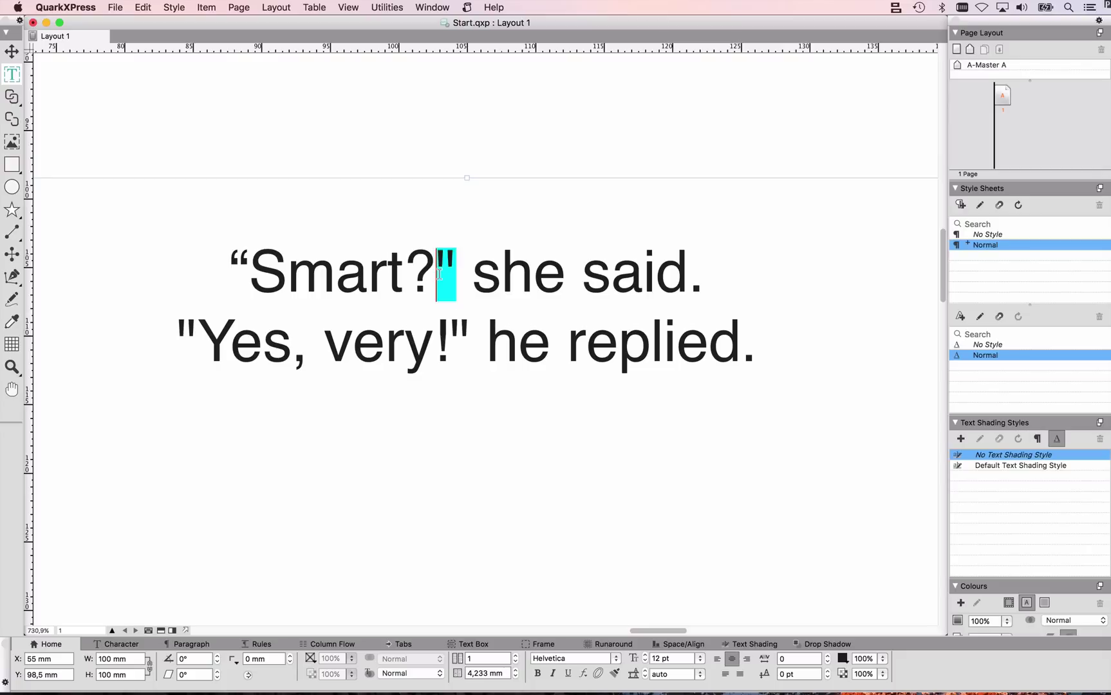
{"action": "key", "text": "alt+shift+2"}
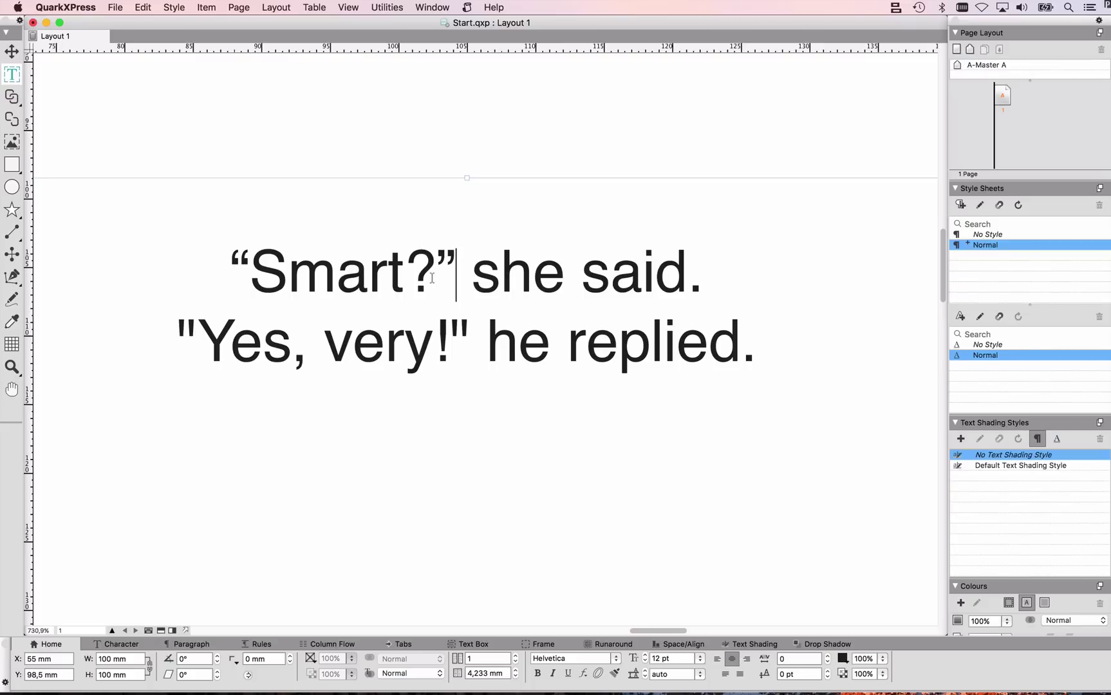
Enable Smart Quotes in Input Settings, using “” for double and ‘’ for single quotes
{"action": "left_click", "coordinate": [80, 4]}
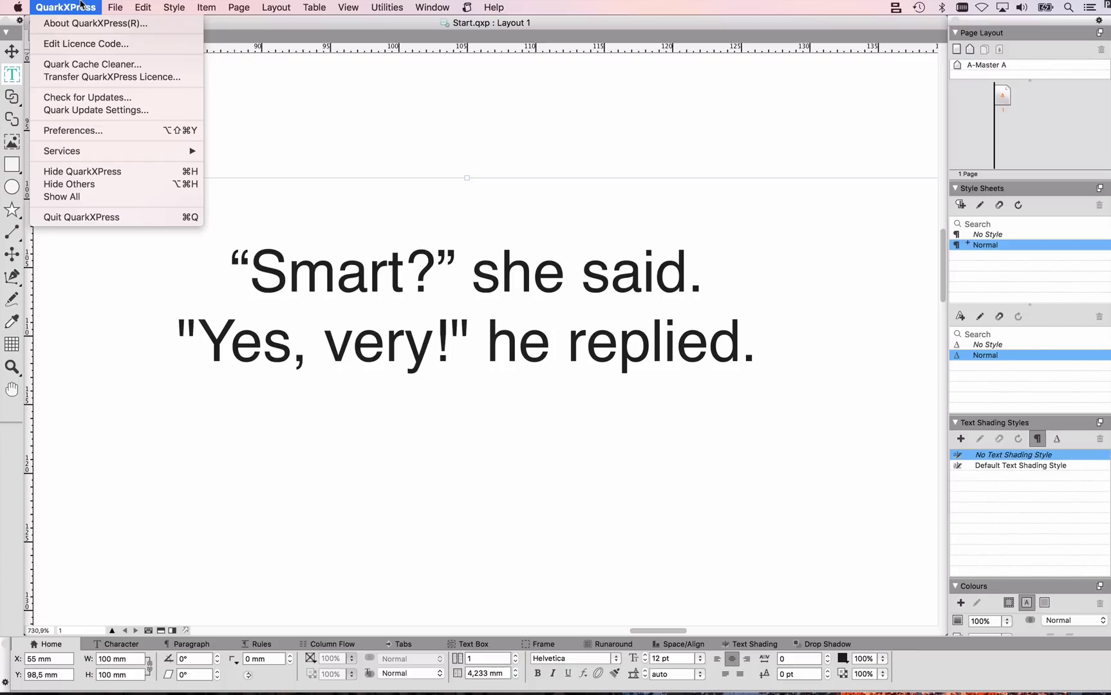
{"action": "left_click", "coordinate": [87, 132]}
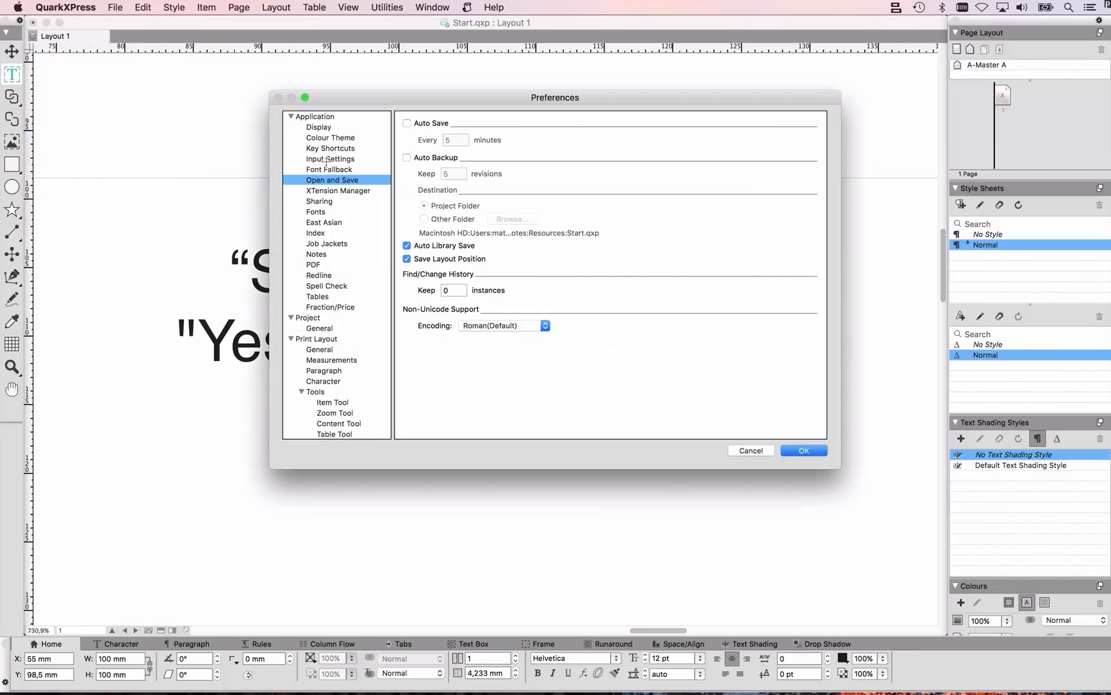
{"action": "left_click", "coordinate": [328, 159]}
{"action": "left_click", "coordinate": [433, 137]}
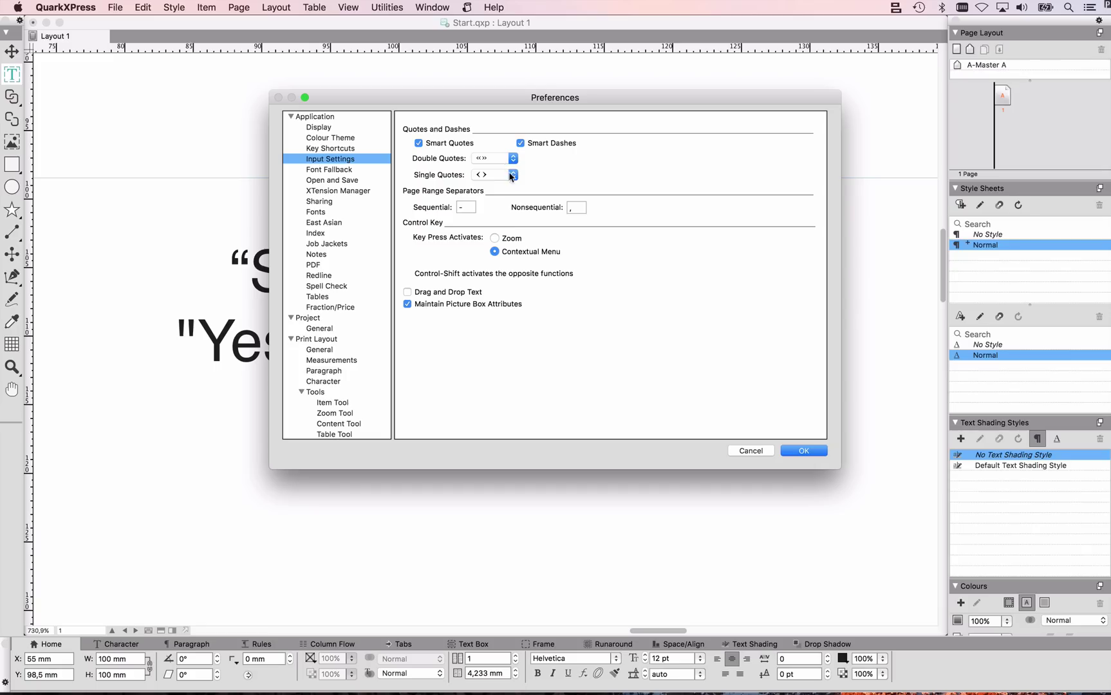
{"action": "left_click", "coordinate": [514, 160]}
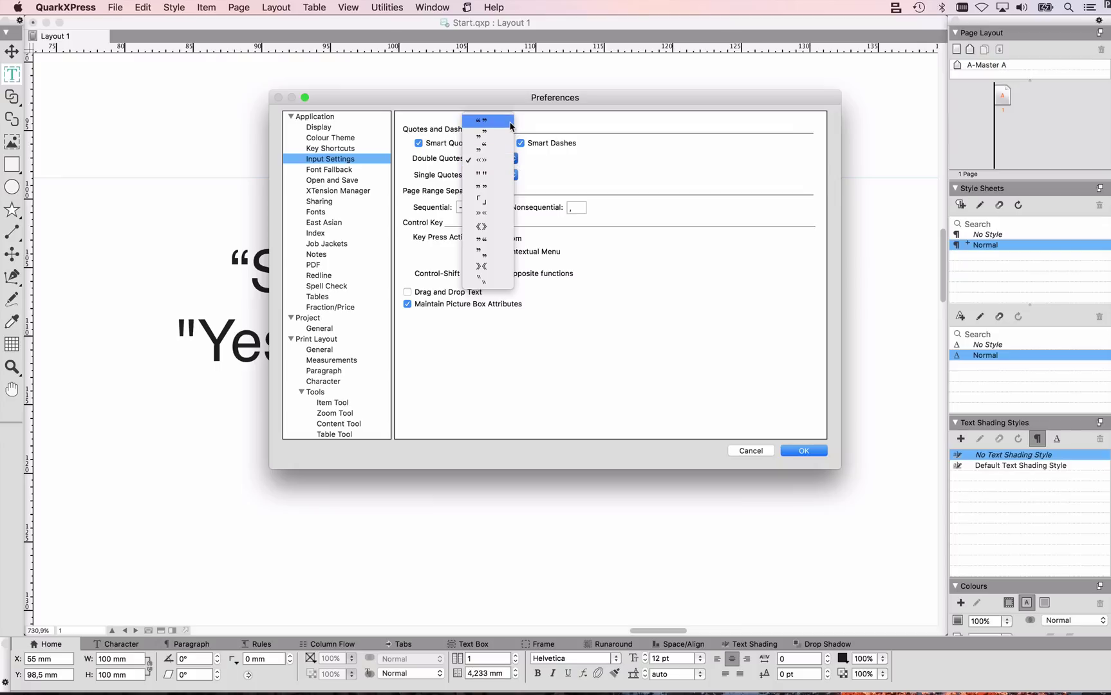
{"action": "left_click", "coordinate": [511, 126]}
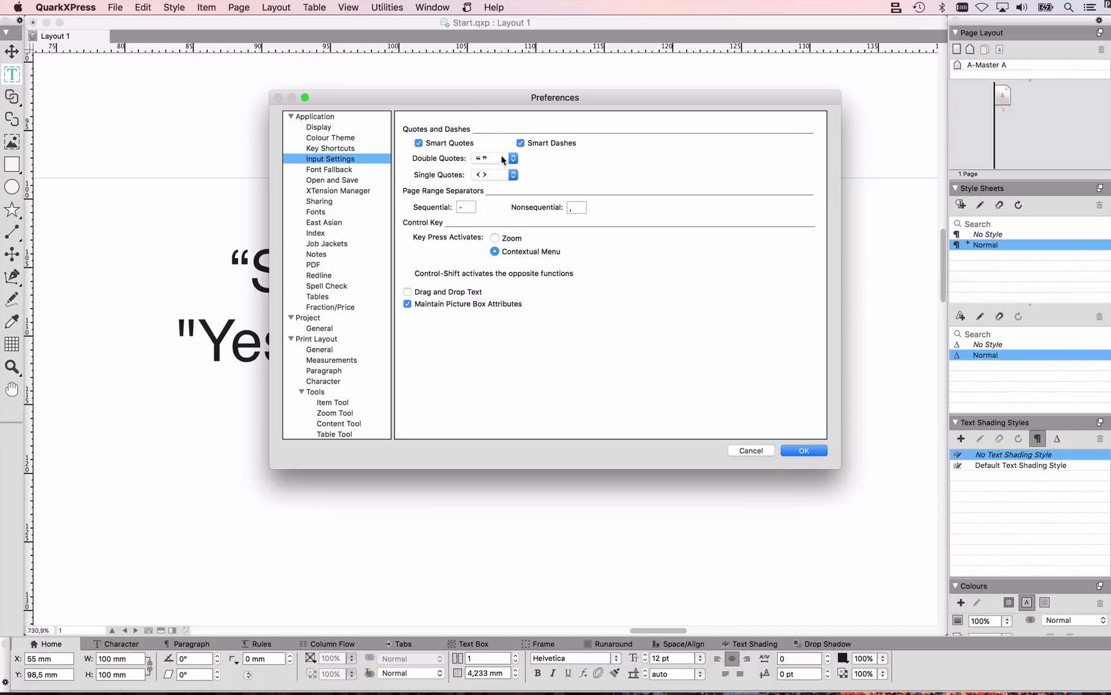
{"action": "left_click", "coordinate": [497, 175]}
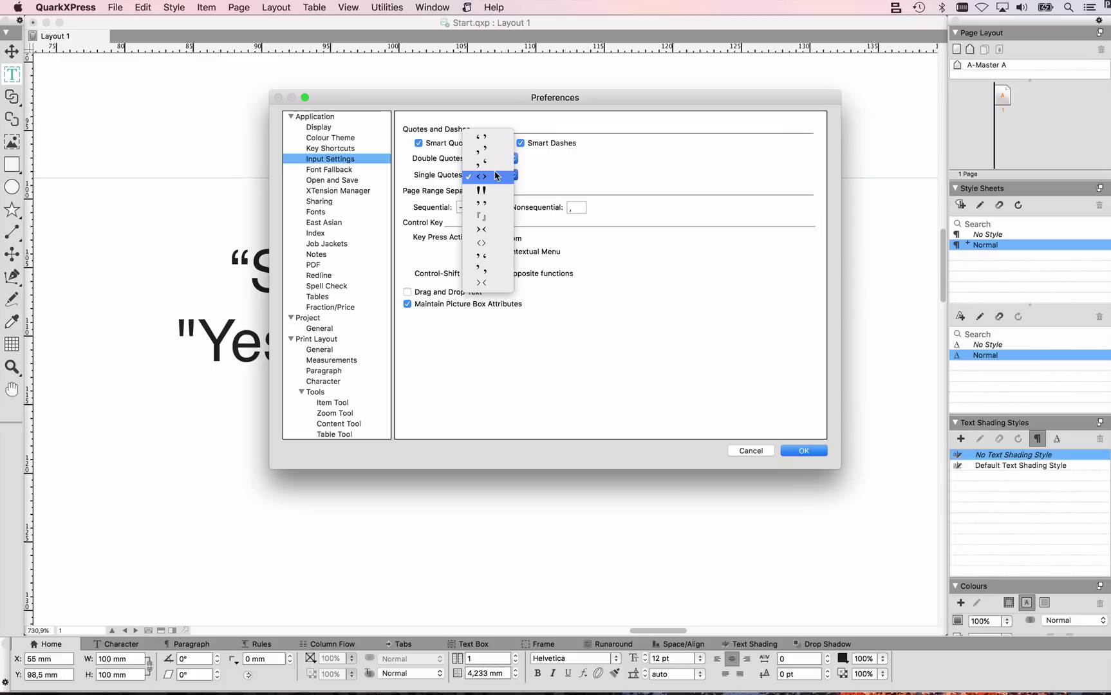
{"action": "left_click", "coordinate": [502, 139]}
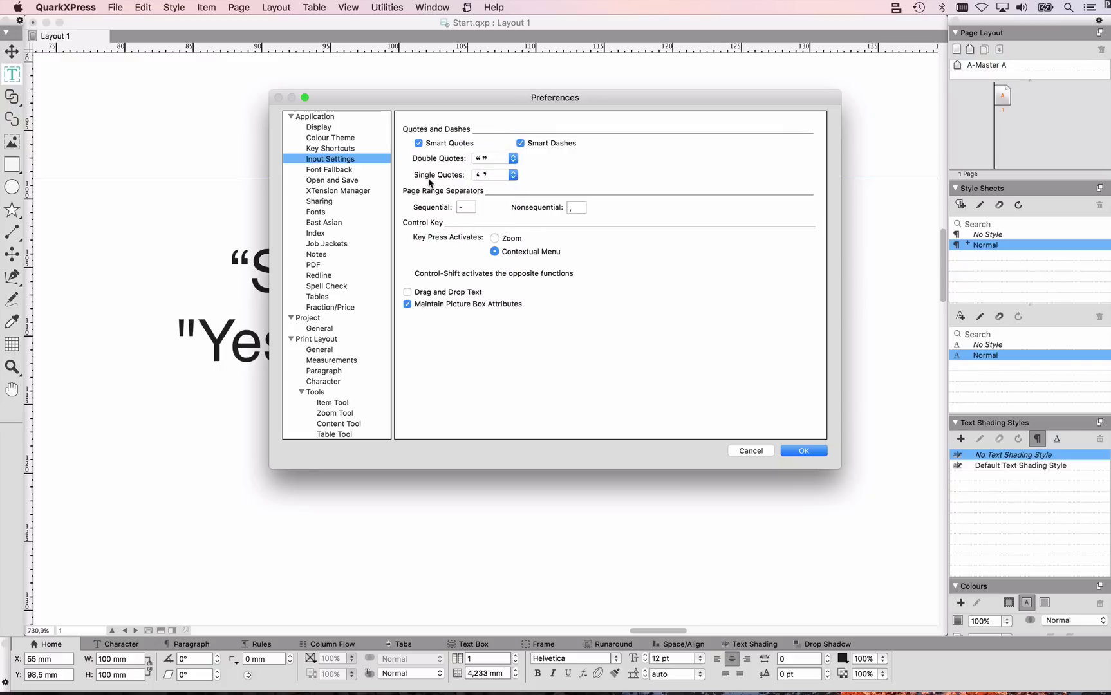
{"action": "left_click", "coordinate": [792, 453]}
{"action": "left_click", "coordinate": [792, 452]}
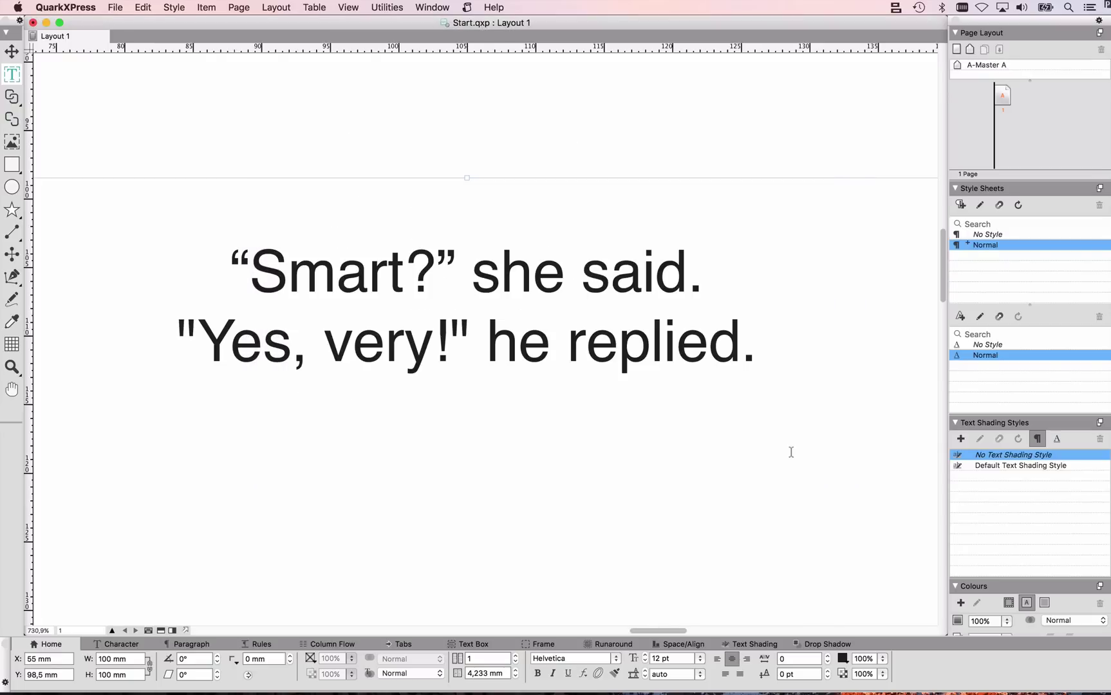
Retype both straight quotes around "Yes, very!" so they become curly quotes
{"action": "left_click_drag", "start_coordinate": [197, 335], "coordinate": [182, 337]}
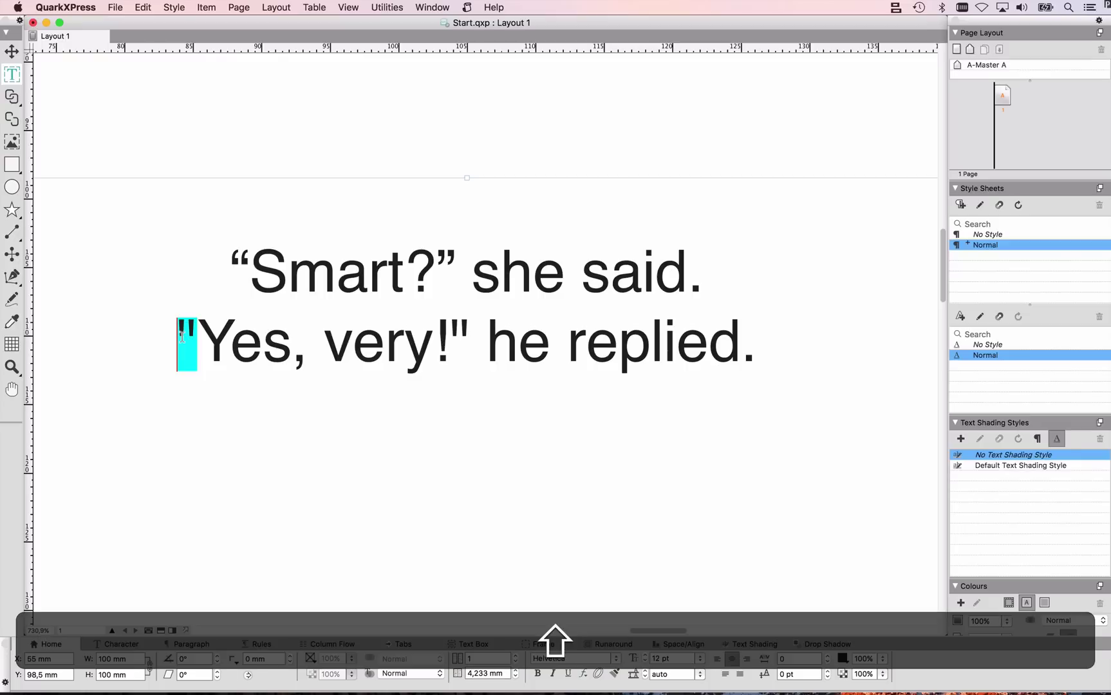
{"action": "type", "text": "\""}
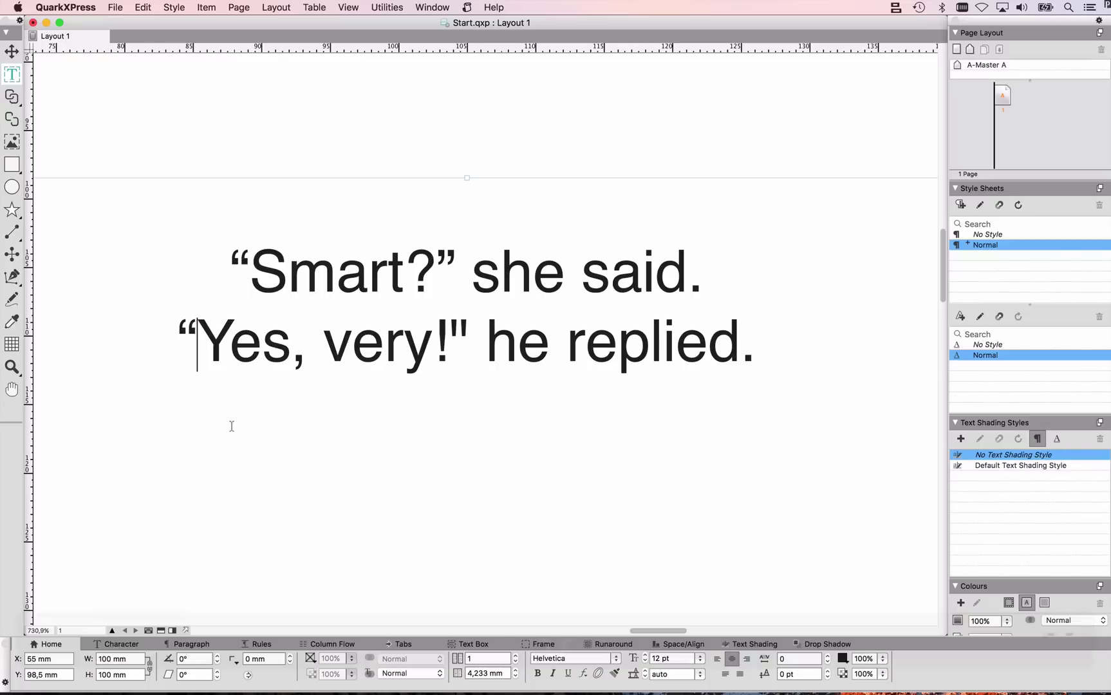
{"action": "left_click_drag", "start_coordinate": [469, 338], "coordinate": [456, 338]}
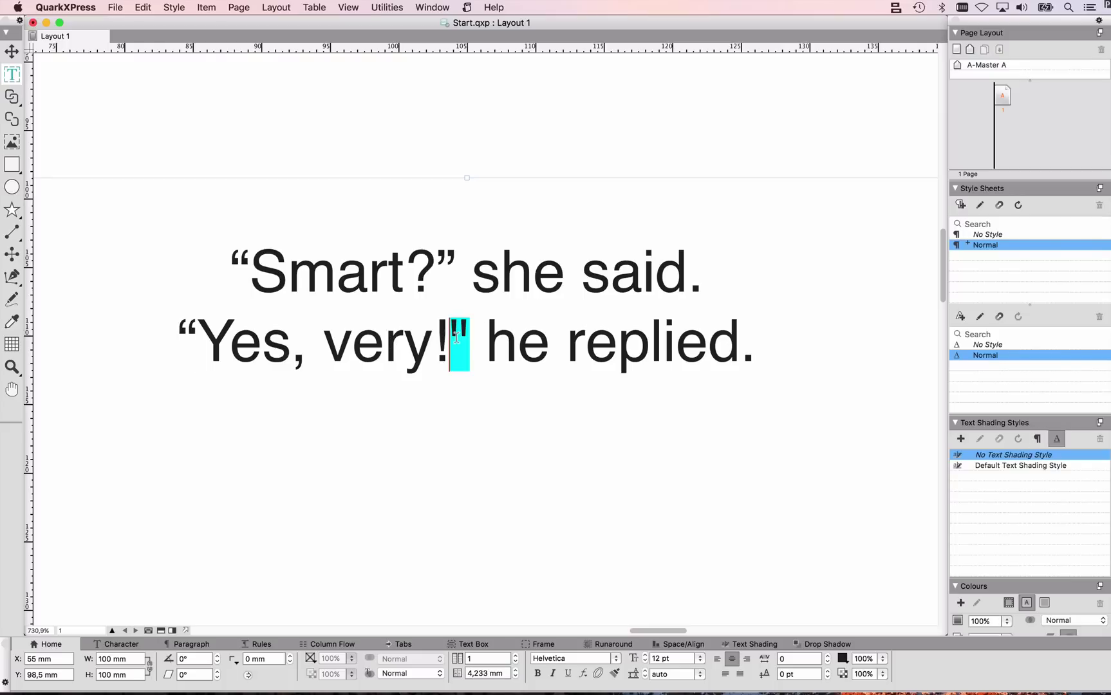
{"action": "type", "text": "\""}
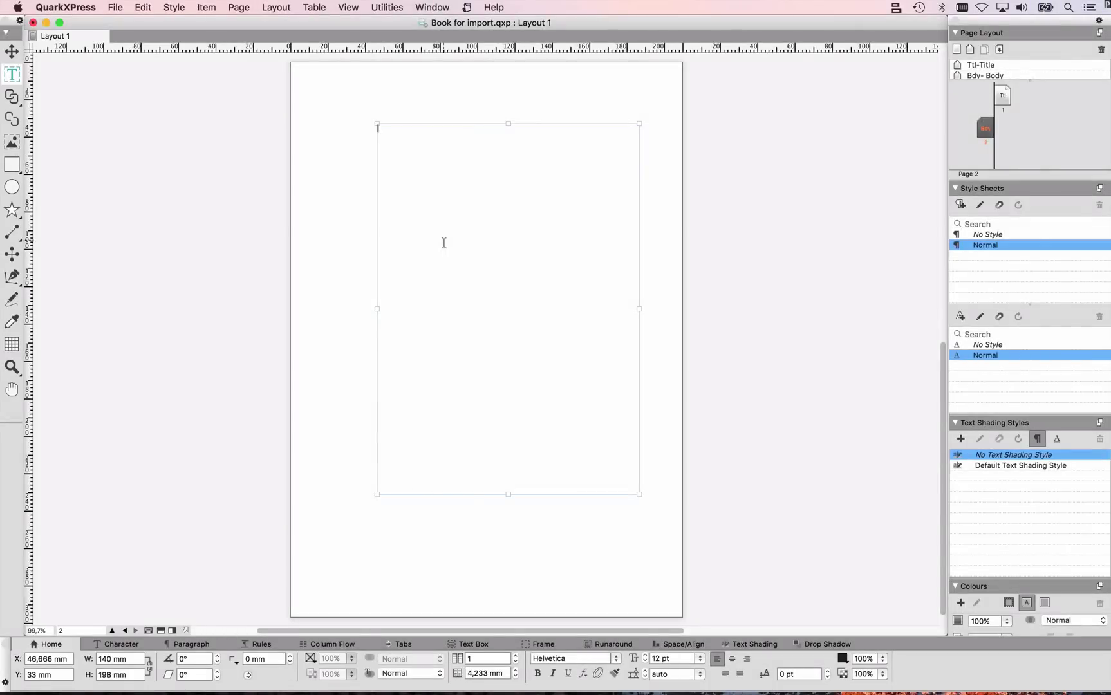
Import the Plain Text file into the book layout's text box without quote conversion
{"action": "key", "text": "super+e"}
{"action": "left_click", "coordinate": [436, 155]}
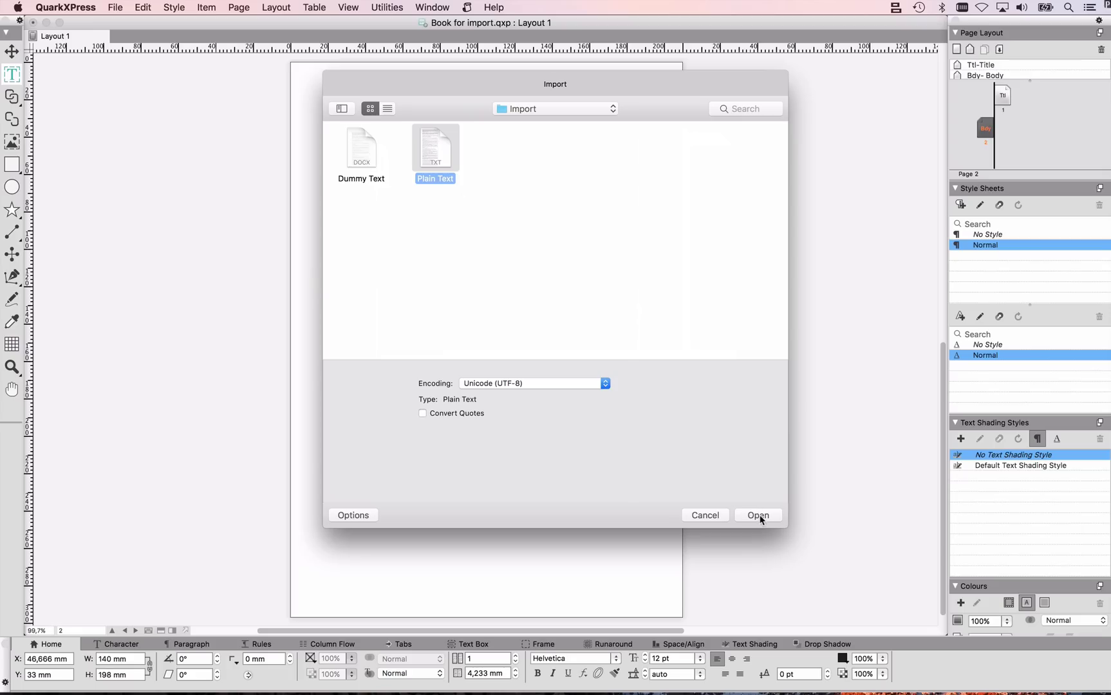
{"action": "left_click", "coordinate": [757, 515]}
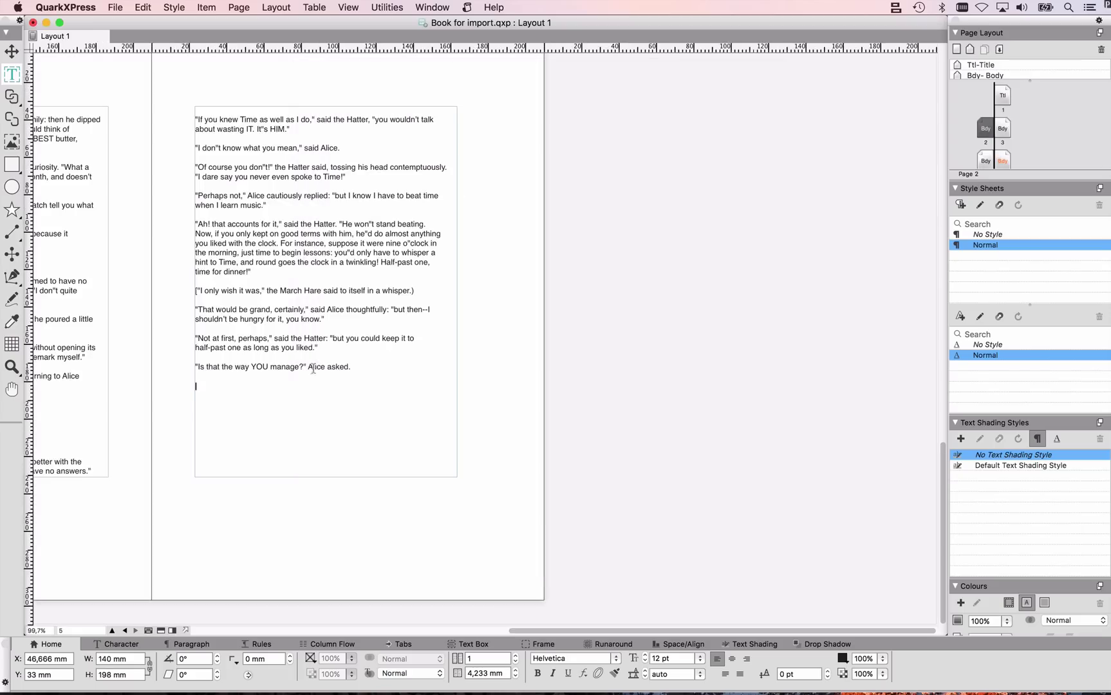
Zoom in on the story's last lines, then undo the text import
{"action": "key", "text": "ctrl+shift"}
{"action": "left_click_drag", "start_coordinate": [193, 316], "coordinate": [455, 417]}
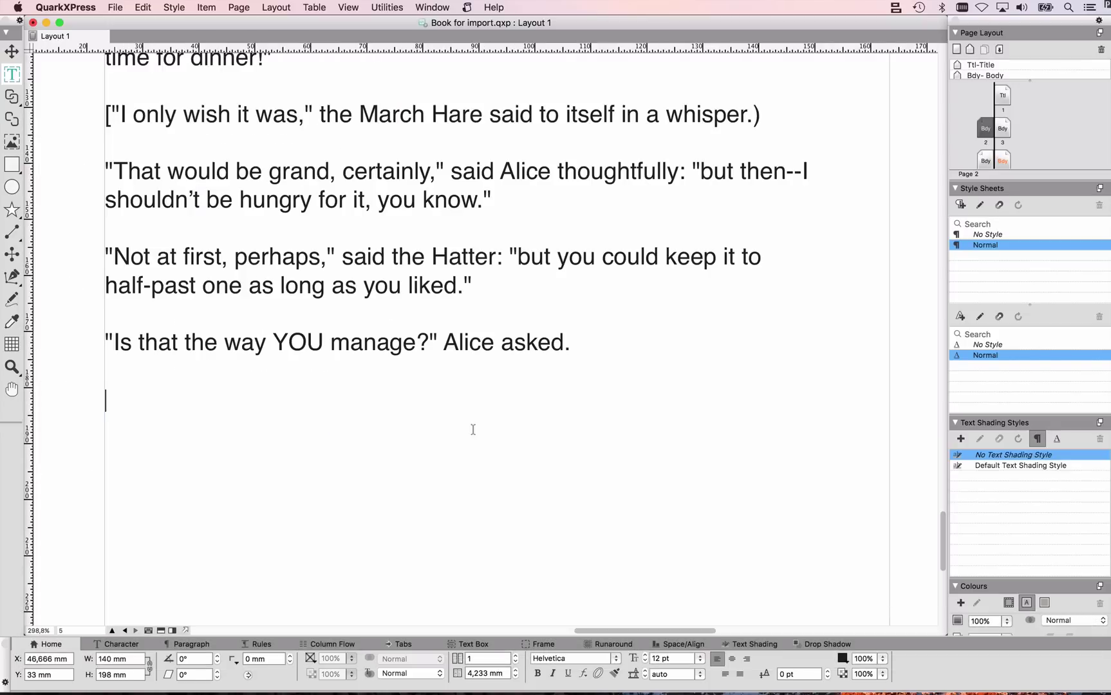
{"action": "key", "text": "super+z"}
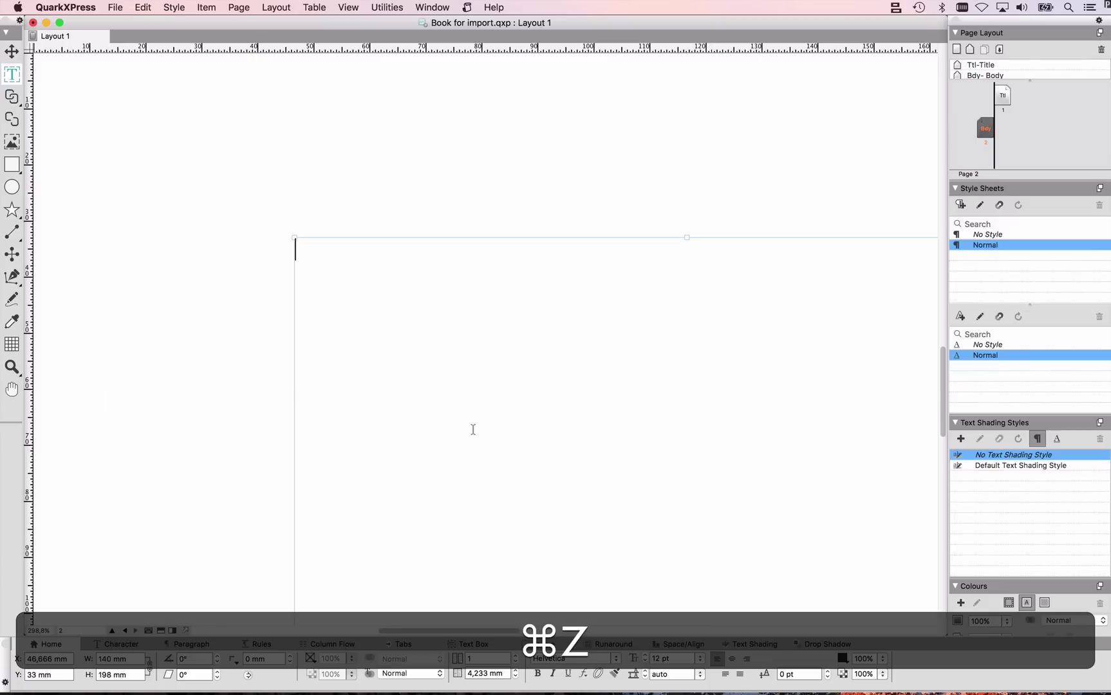
Re-import the Plain Text file with Convert Quotes ticked and zoom in to check the curly quotes
{"action": "key", "text": "super+e"}
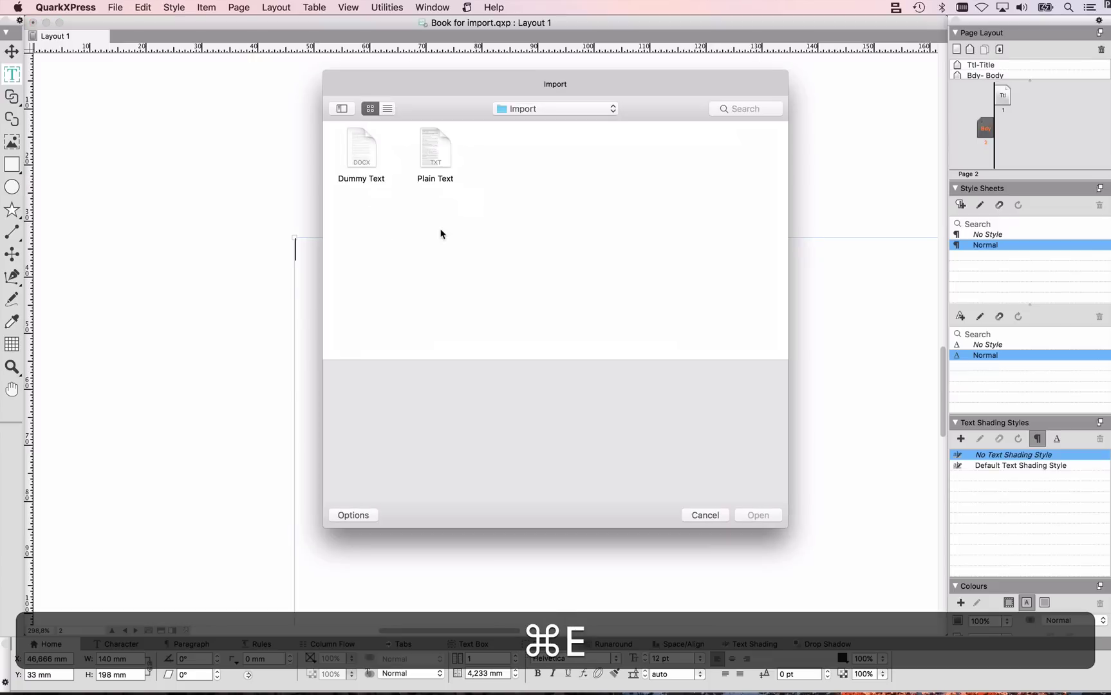
{"action": "left_click", "coordinate": [435, 155]}
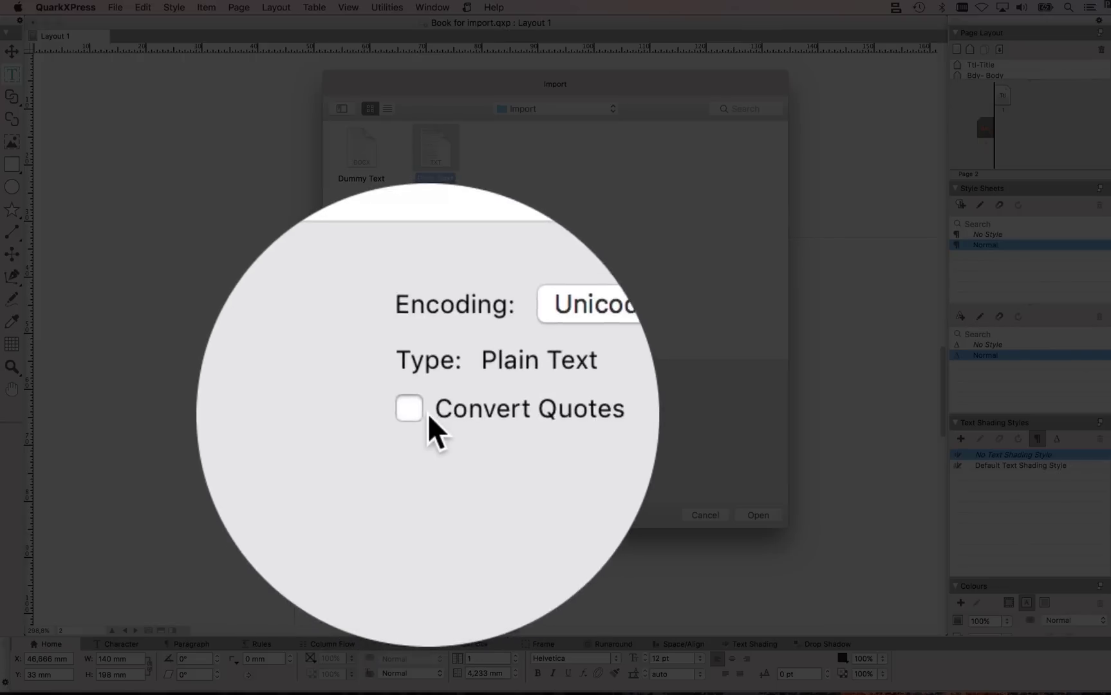
{"action": "left_click", "coordinate": [423, 413]}
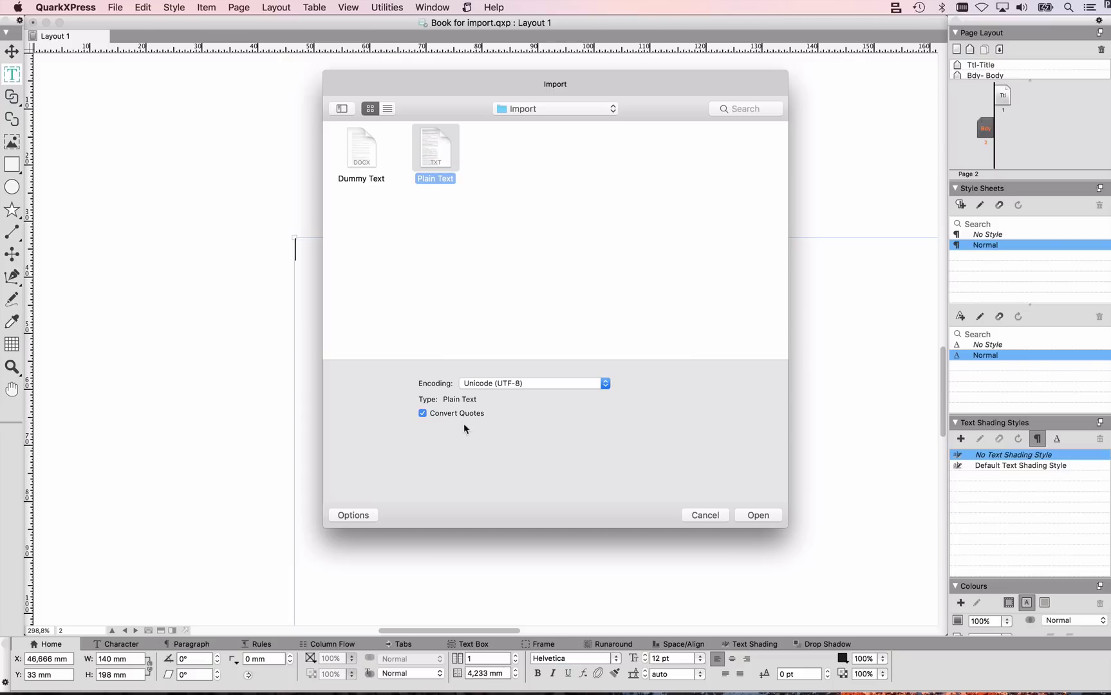
{"action": "left_click", "coordinate": [757, 515]}
{"action": "key", "text": "super+0"}
{"action": "key", "text": "ctrl+shift+super+0"}
{"action": "left_click_drag", "start_coordinate": [566, 425], "coordinate": [617, 434]}
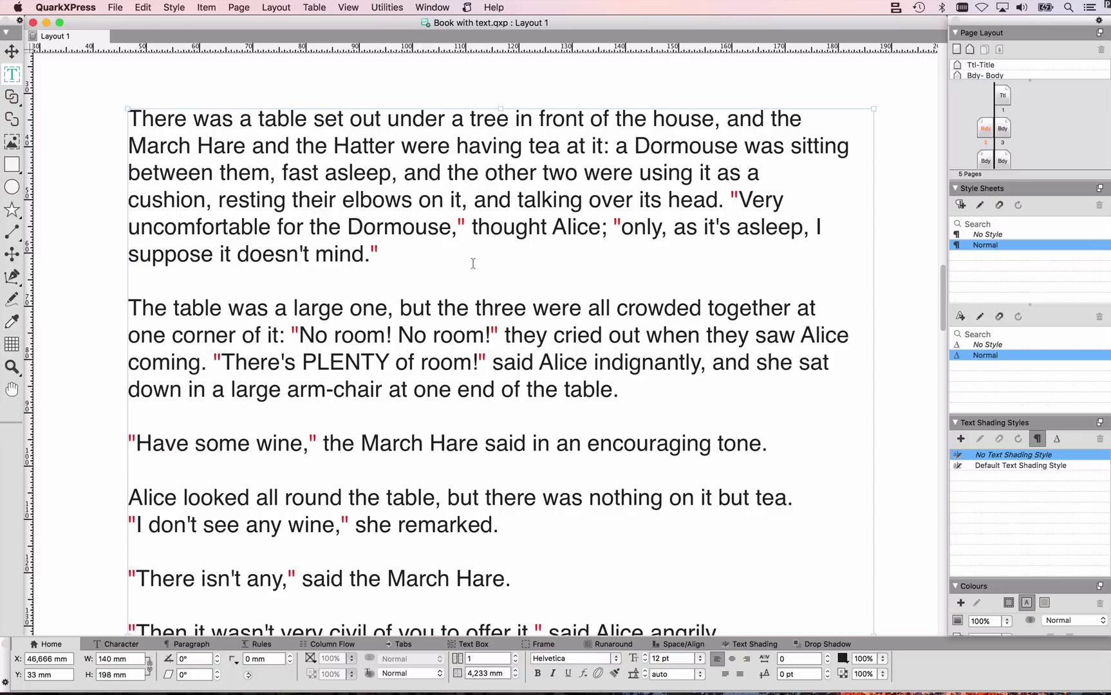
Confirm Smart Quotes is still on in Preferences, then bring up Find/Change
{"action": "left_click", "coordinate": [71, 7]}
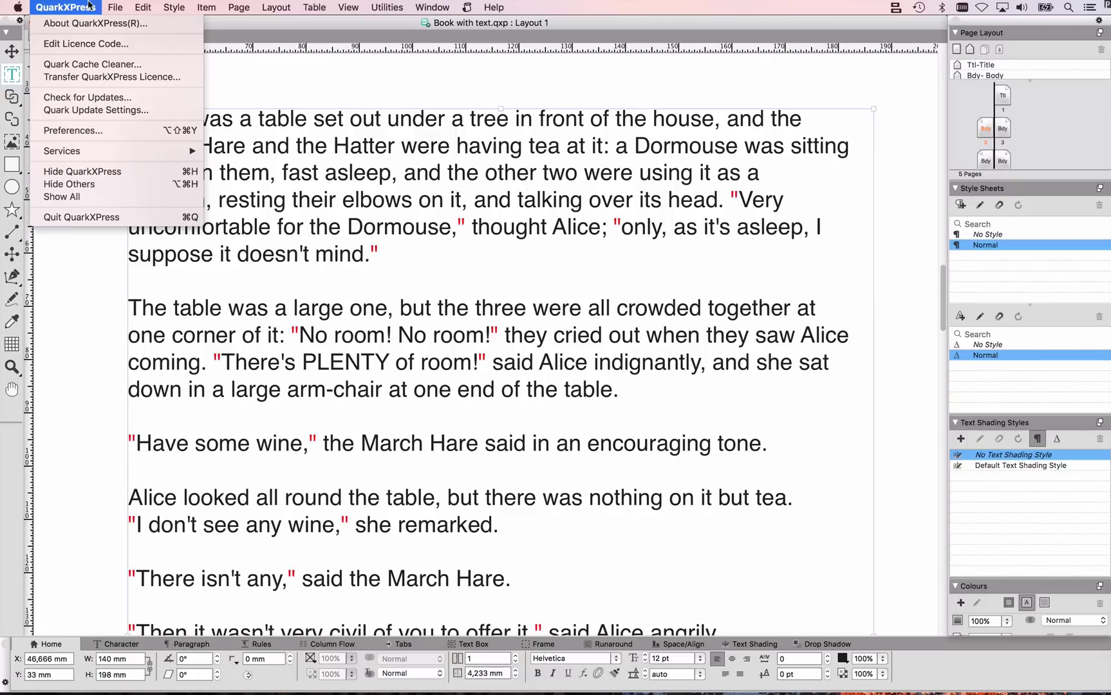
{"action": "left_click", "coordinate": [111, 131]}
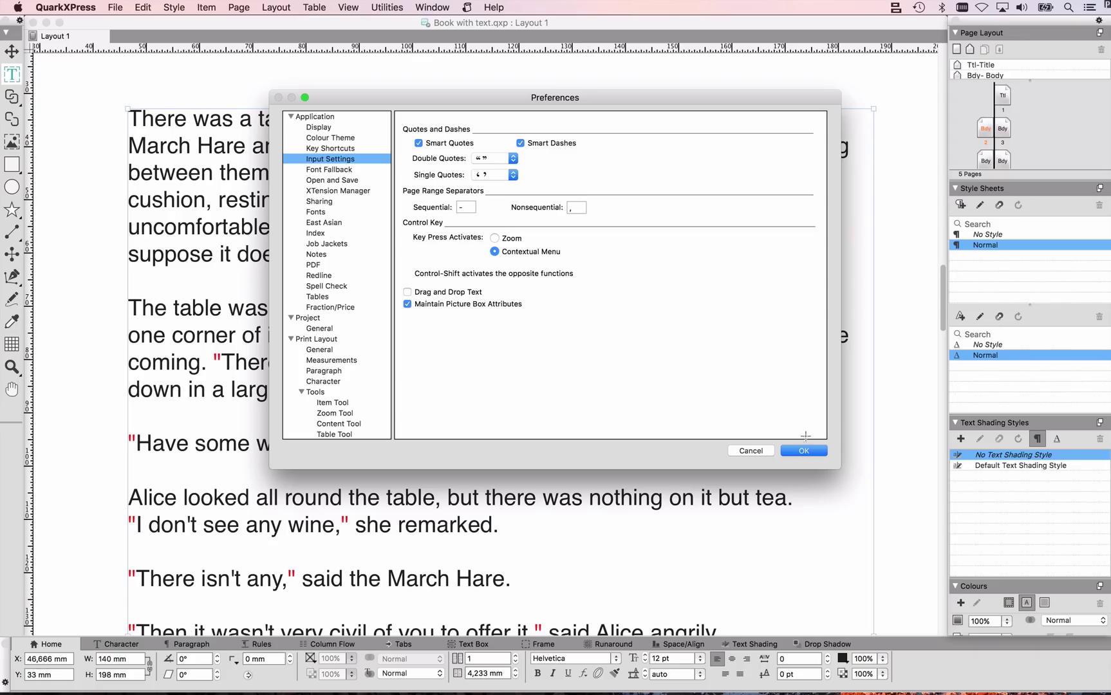
{"action": "left_click", "coordinate": [804, 450]}
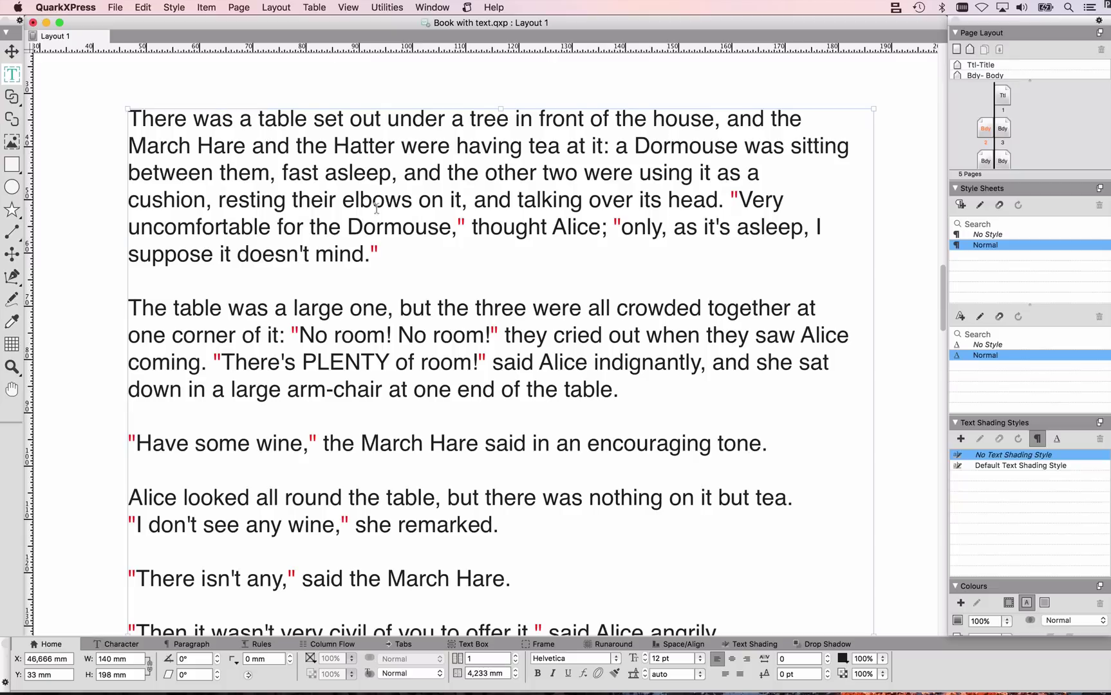
{"action": "key", "text": "super+f"}
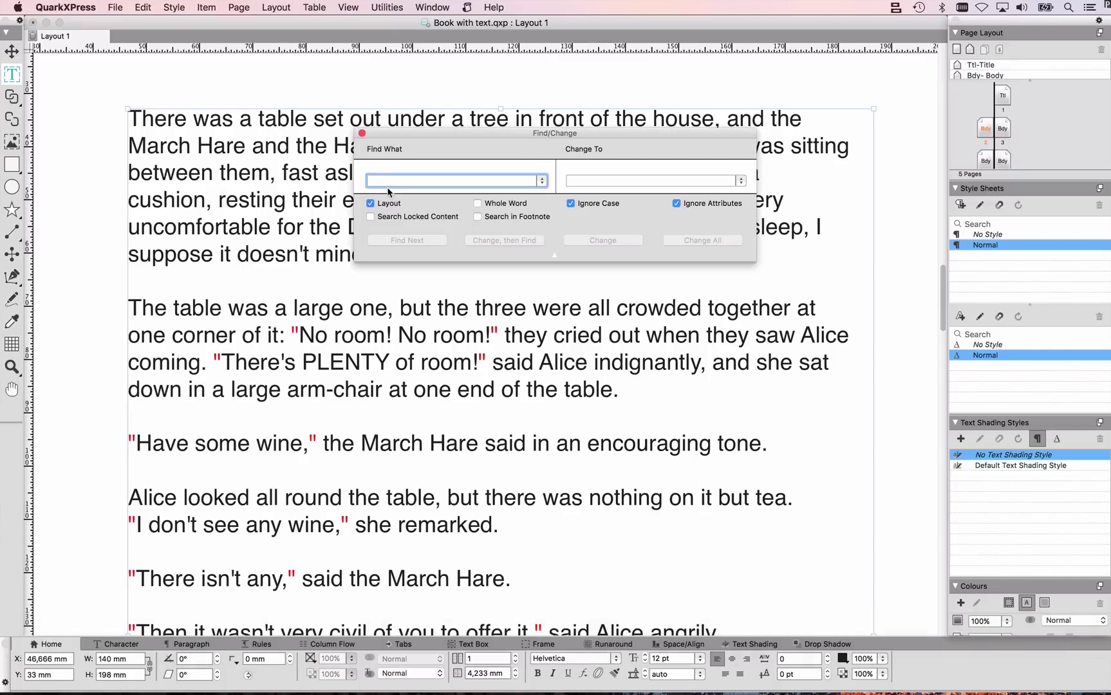
Search for a straight double quote and change the first occurrence to a curly quote
{"action": "type", "text": "\""}
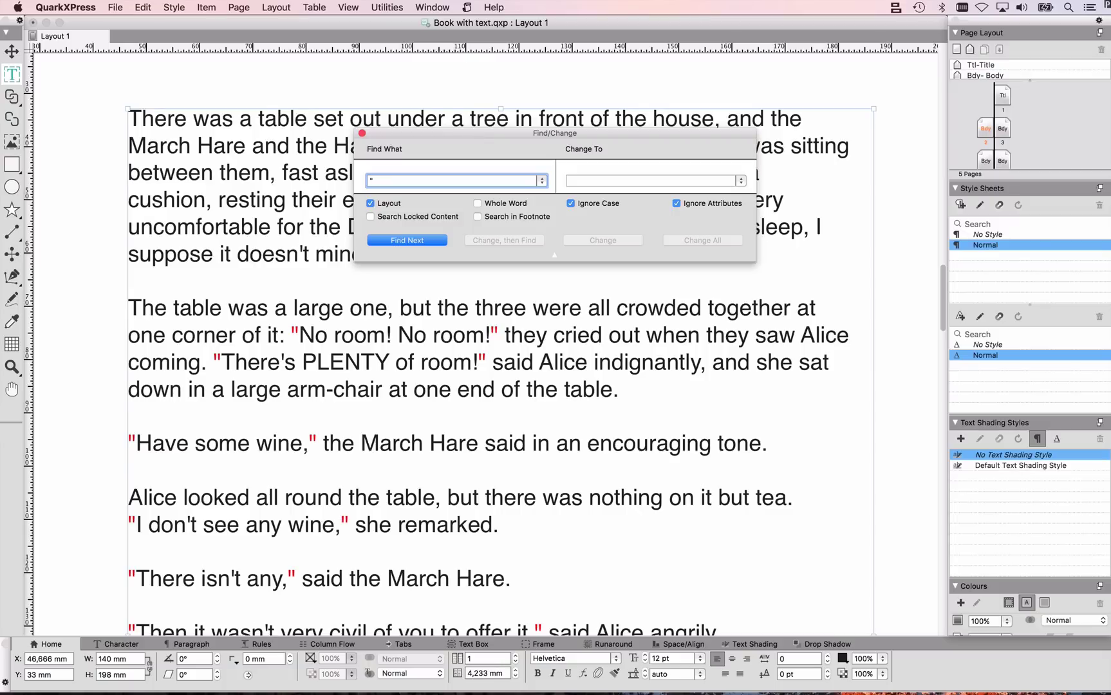
{"action": "key", "text": "Tab"}
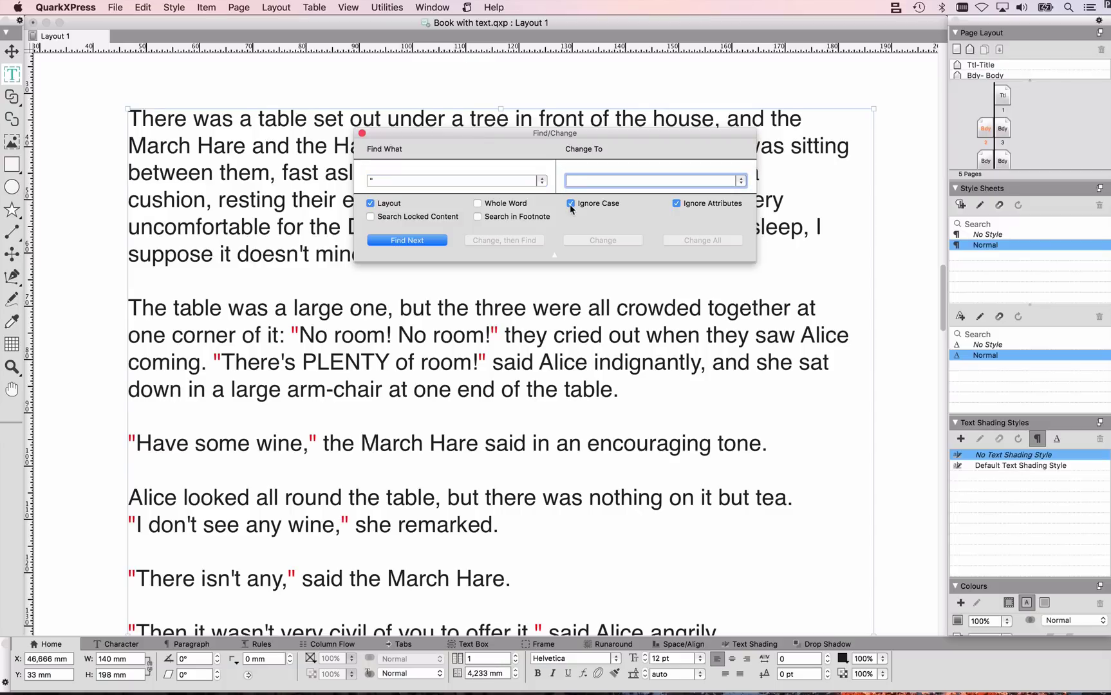
{"action": "type", "text": "\""}
{"action": "left_click", "coordinate": [429, 240], "text": "alt"}
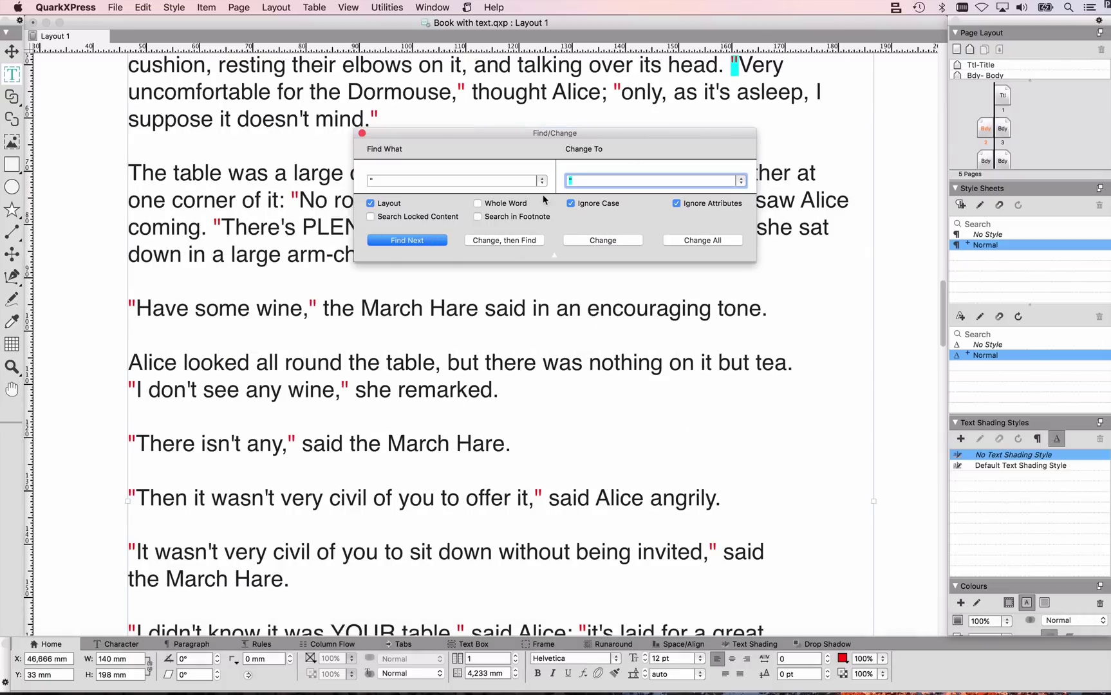
{"action": "left_click", "coordinate": [581, 239]}
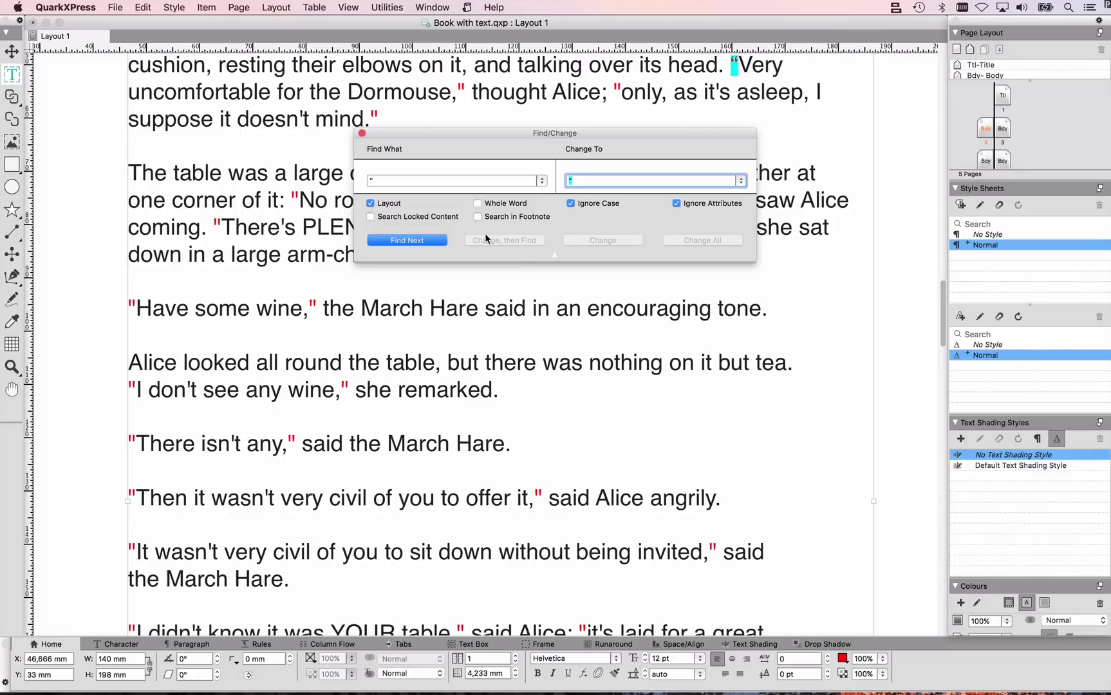
Change all remaining straight quotes, 170 in total, and close Find/Change
{"action": "left_click", "coordinate": [436, 243], "text": "alt"}
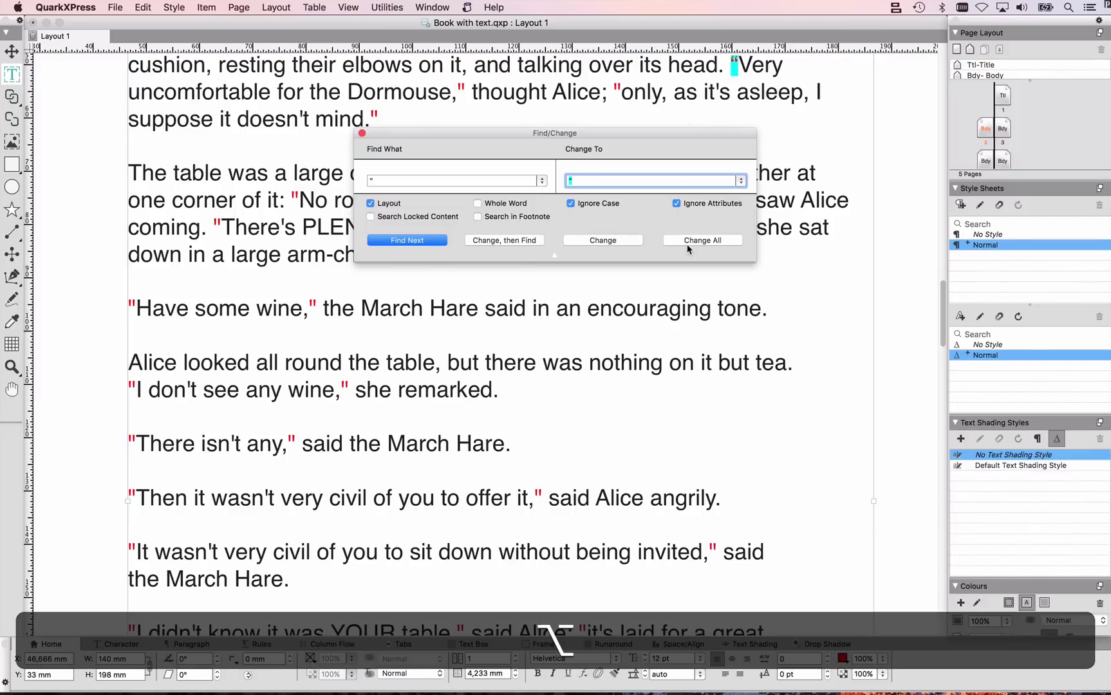
{"action": "left_click", "coordinate": [689, 241]}
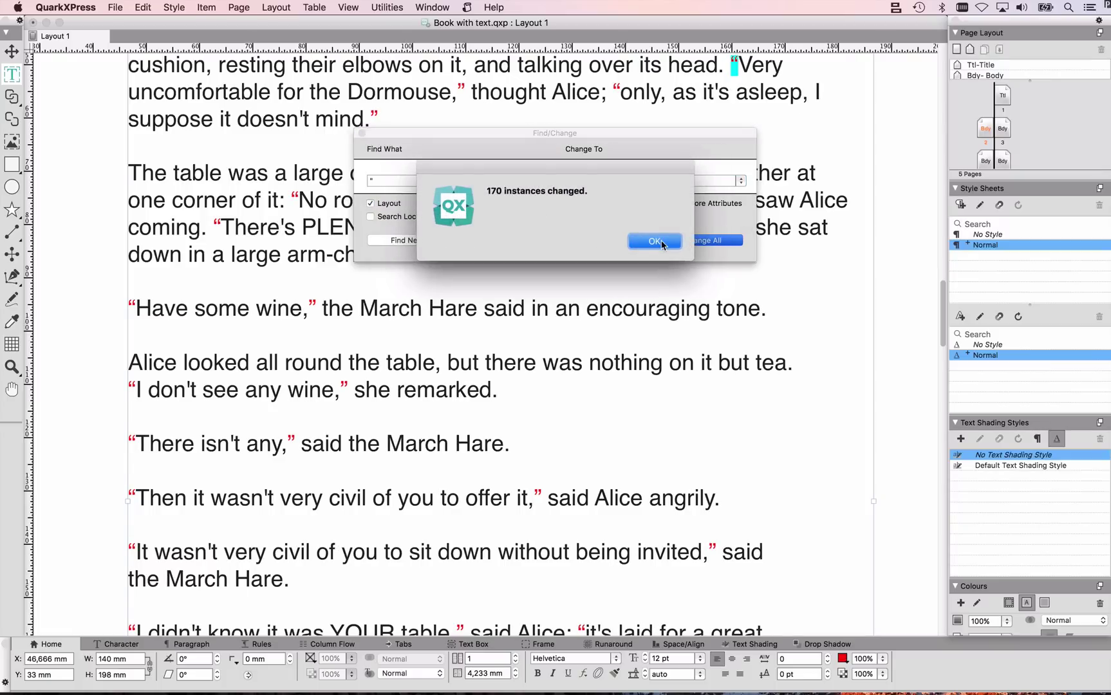
{"action": "left_click", "coordinate": [654, 241]}
{"action": "left_click", "coordinate": [362, 132]}
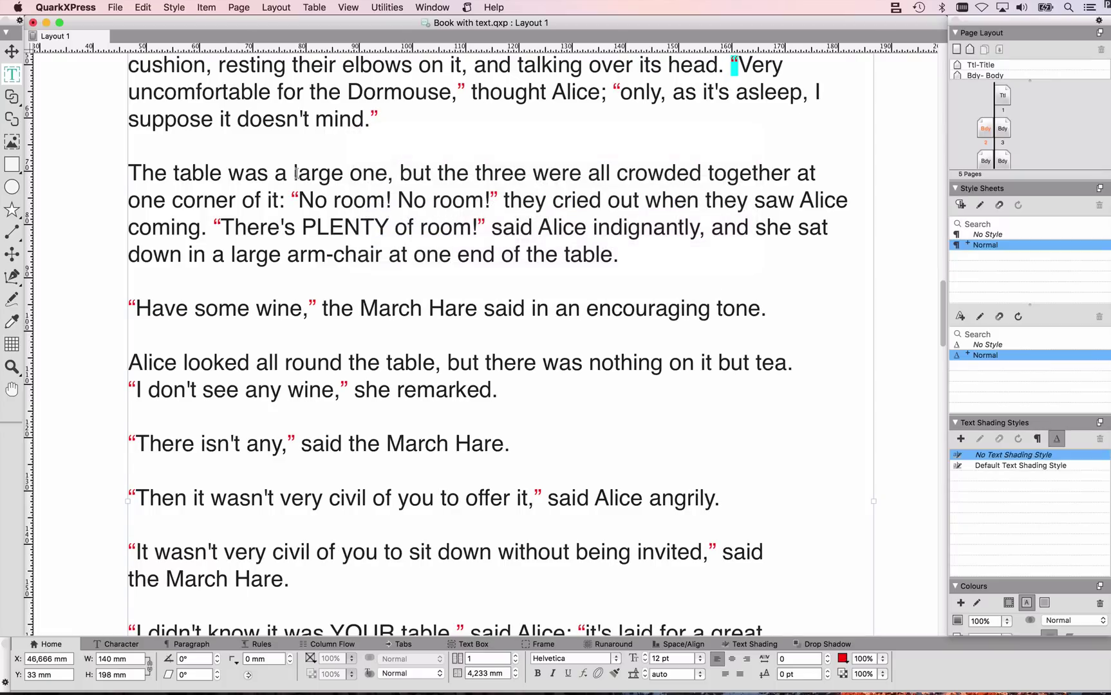
{"action": "left_click_drag", "start_coordinate": [260, 160], "coordinate": [525, 232]}
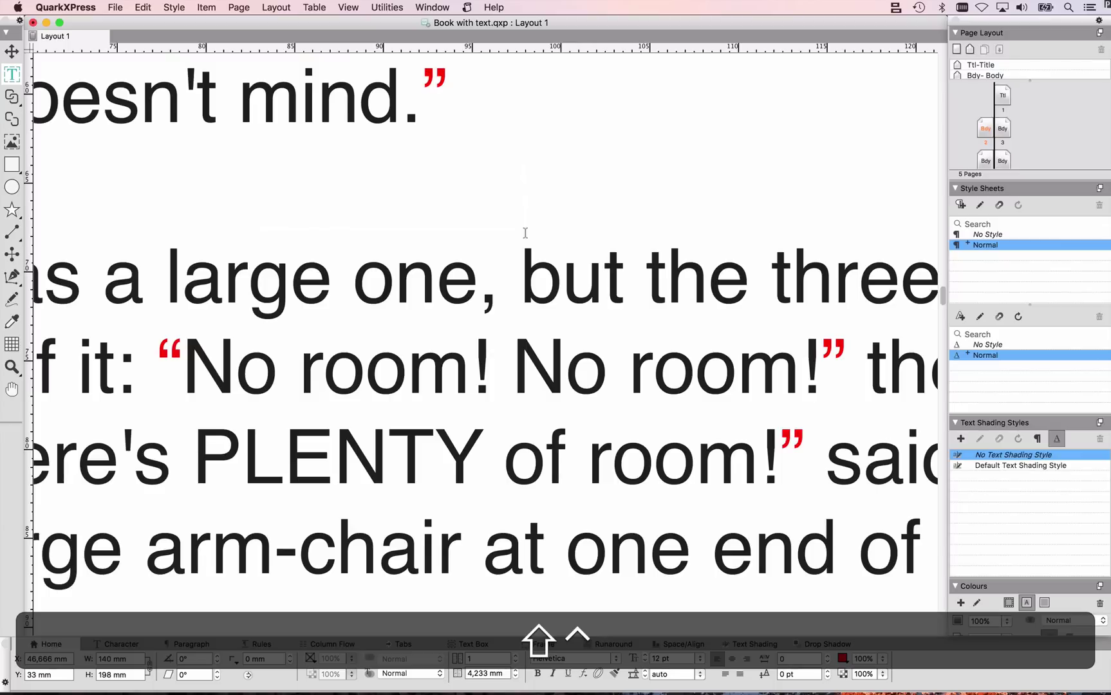